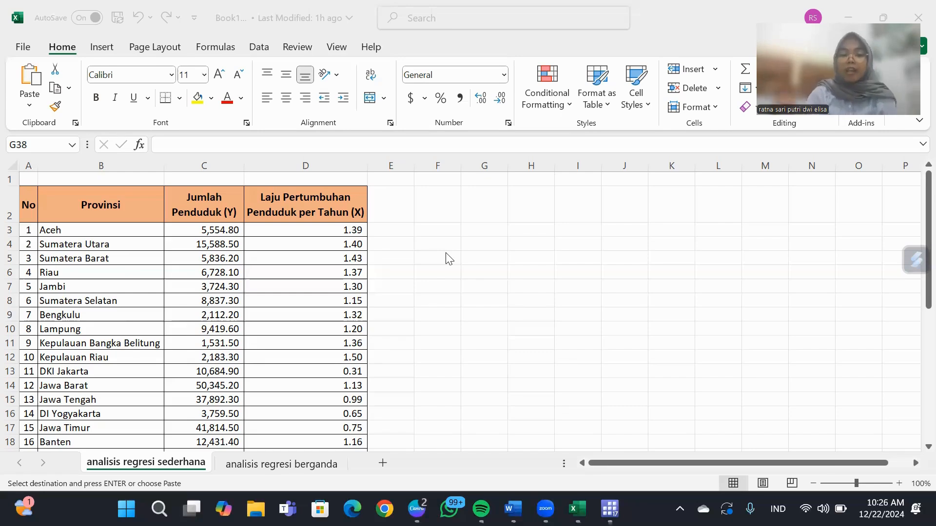
Copy the population (Y) and annual growth rate (X) columns with their headers, C2:D36, from the analisis regresi sederhana sheet.
left_click(418, 219)
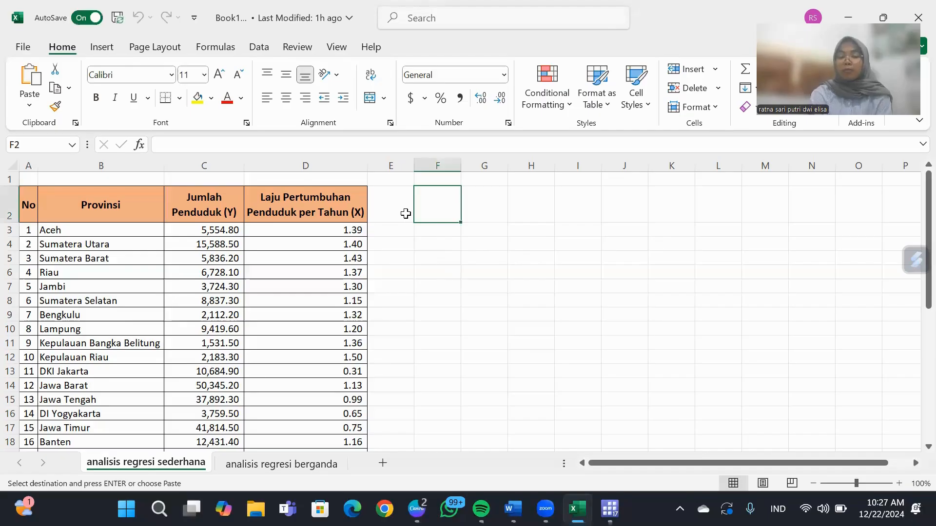
key("Left")
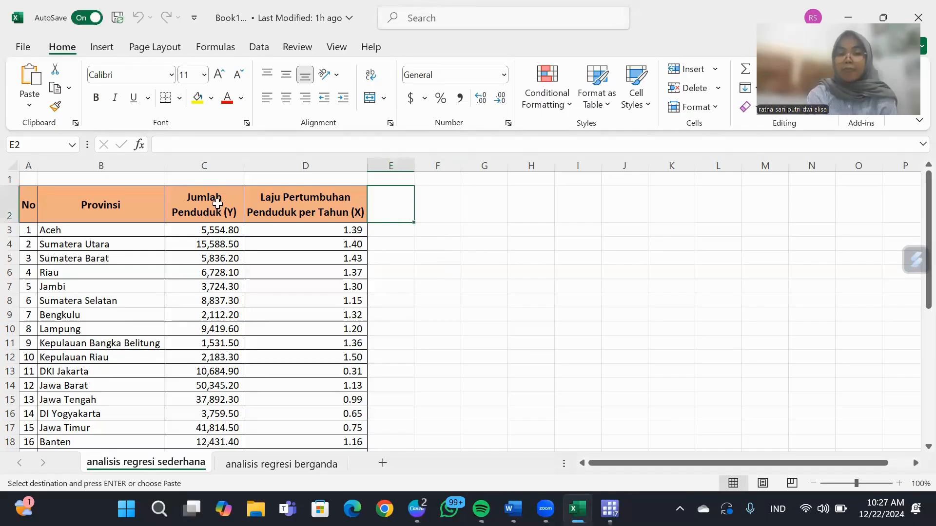
left_click(217, 204)
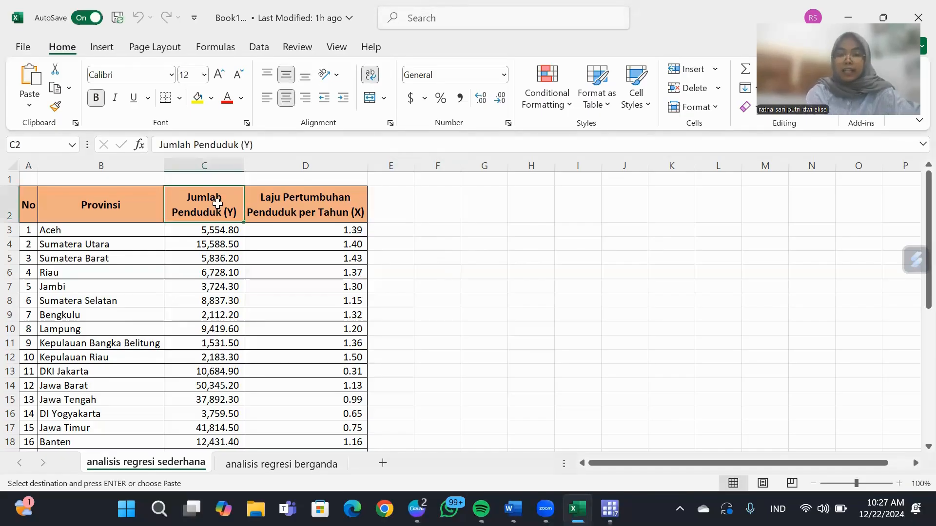
key("shift+Right")
key("shift+Down")
key("shift+Down")
key("shift+Down")
key("shift+Down")
key("shift+Down")
key("shift+Down")
key("shift+Down")
key("shift+Down")
key("shift+Down")
key("shift+Down")
key("shift+Down")
key("shift+Down")
key("shift+Down")
key("shift+Down")
key("shift+Down")
key("shift+Down")
key("shift+Down")
key("shift+Down")
key("shift+Down")
key("shift+Down")
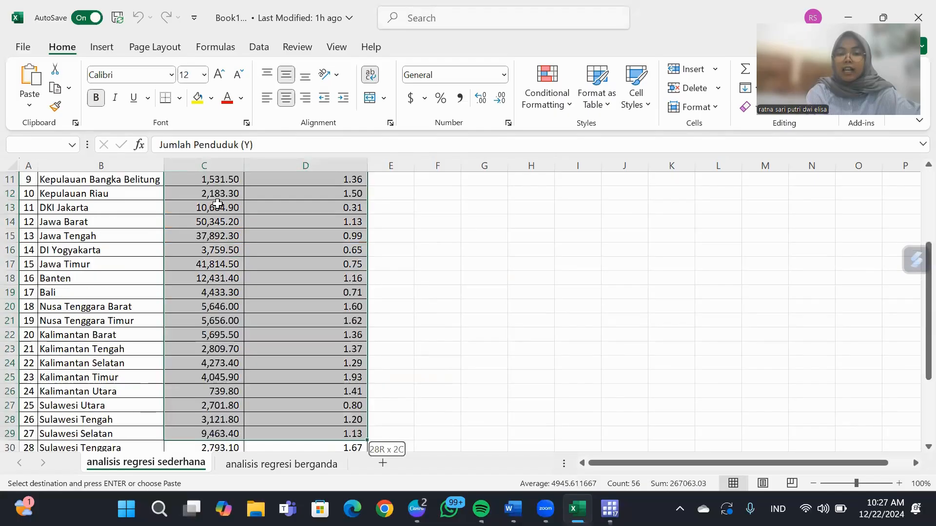
key("shift+Down")
key("shift+Down")
key("shift+Down")
key("shift+Down")
key("shift+Down")
key("shift+Down")
key("shift+Down")
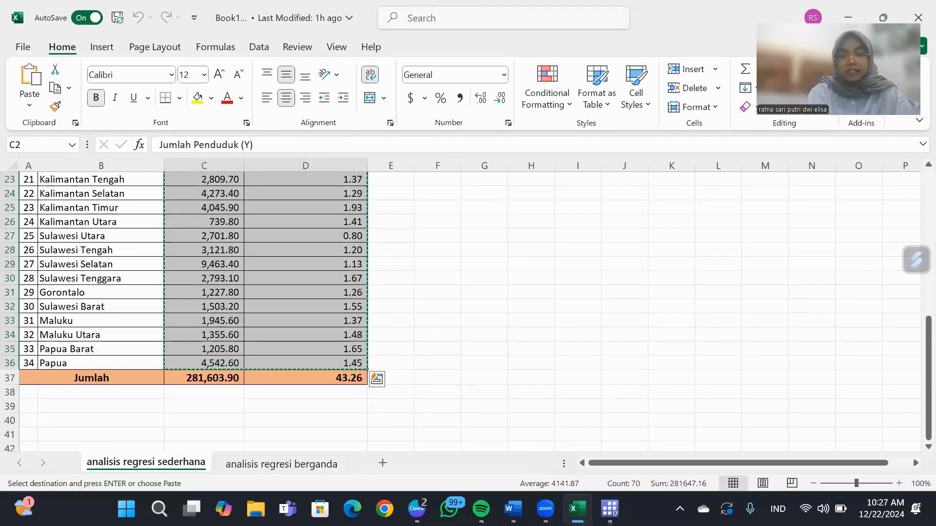
Switch to the first Stata window and paste the copied data into the editable Data Editor, treating the first row as variable names.
mouse_move(610, 509)
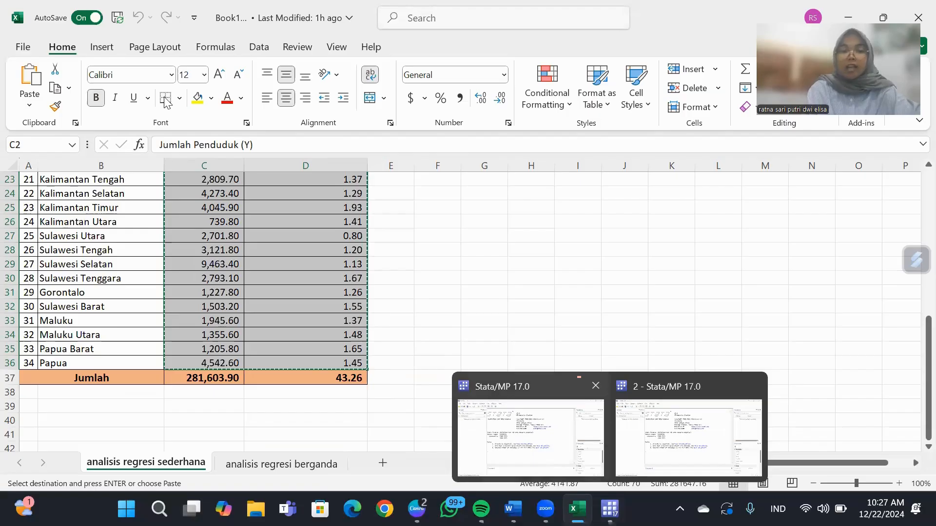
left_click(524, 451)
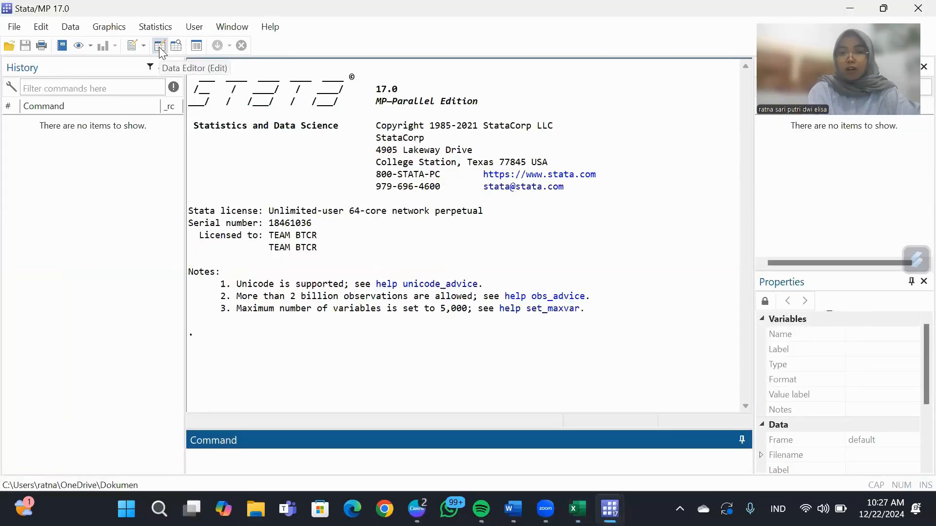
left_click(159, 47)
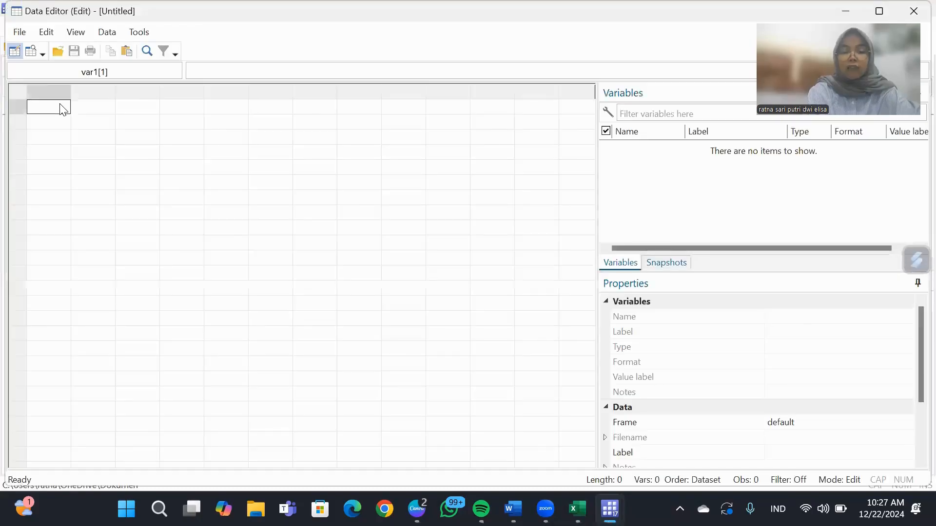
key("ctrl+v")
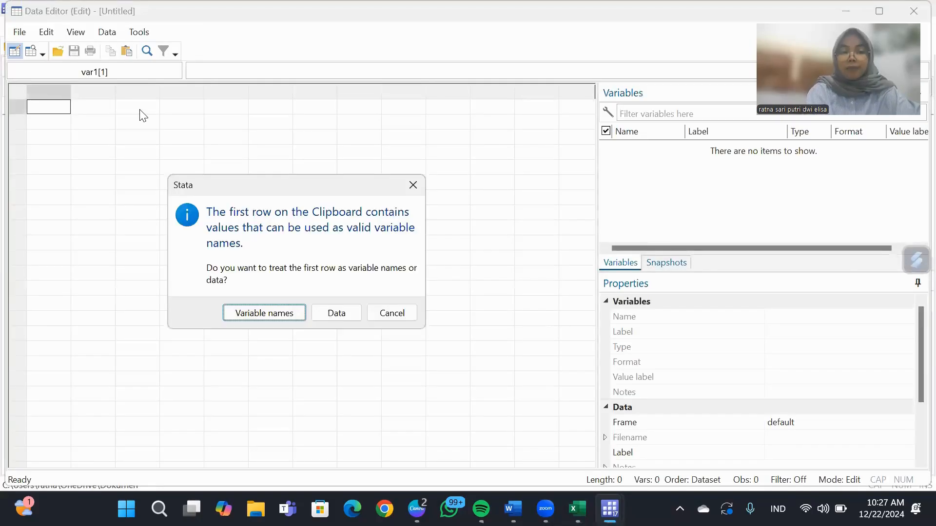
left_click(240, 318)
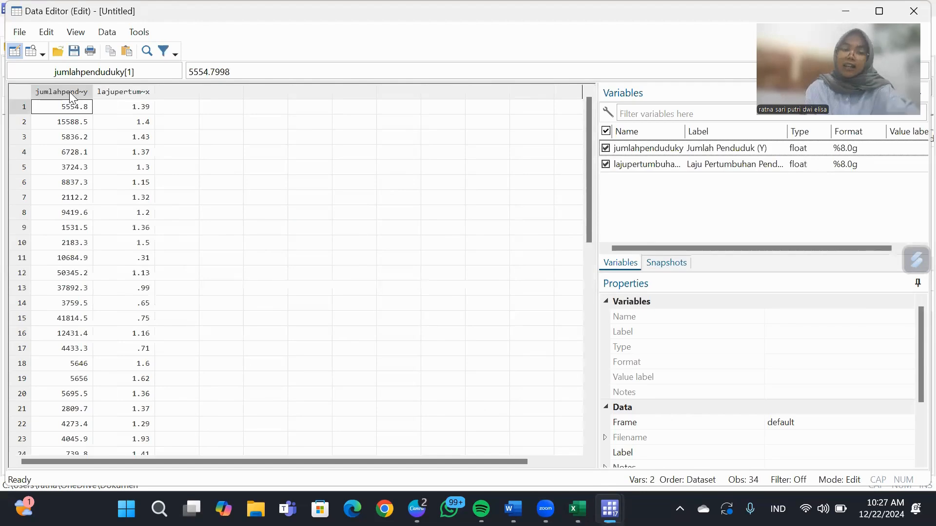
Rename the variable jumlahpenduduky to y.
left_click(70, 92)
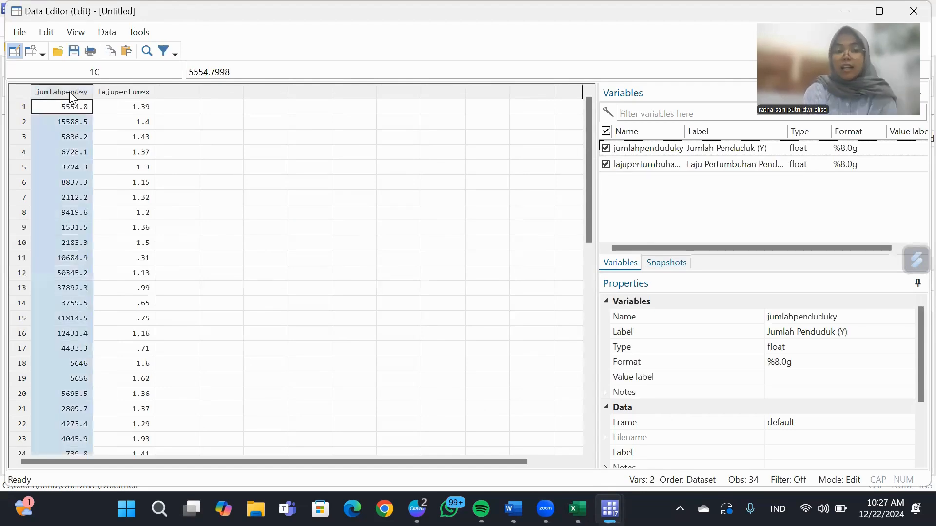
left_click(834, 319)
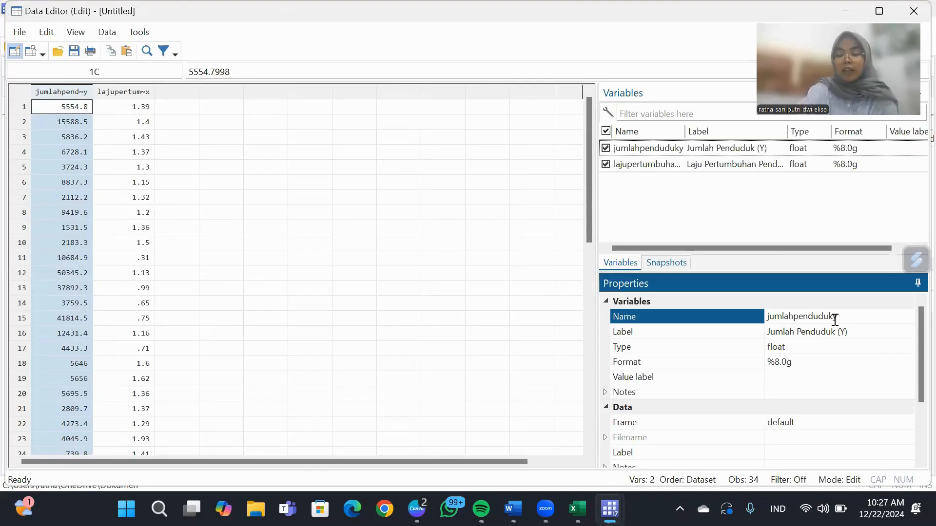
key("BackSpace")
key("BackSpace")
key("BackSpace")
key("BackSpace")
key("BackSpace")
key("BackSpace")
key("BackSpace")
key("BackSpace")
key("BackSpace")
key("BackSpace")
key("BackSpace")
key("BackSpace")
key("BackSpace")
key("BackSpace")
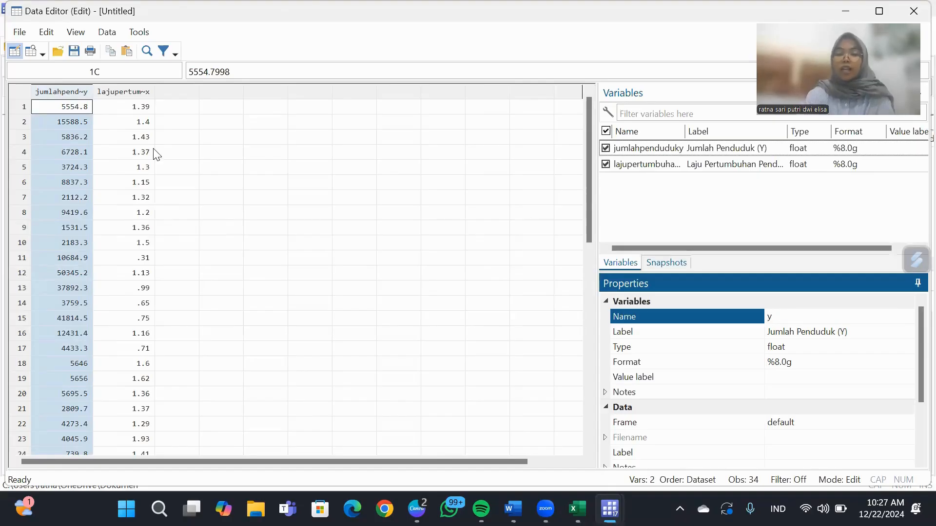
key("Return")
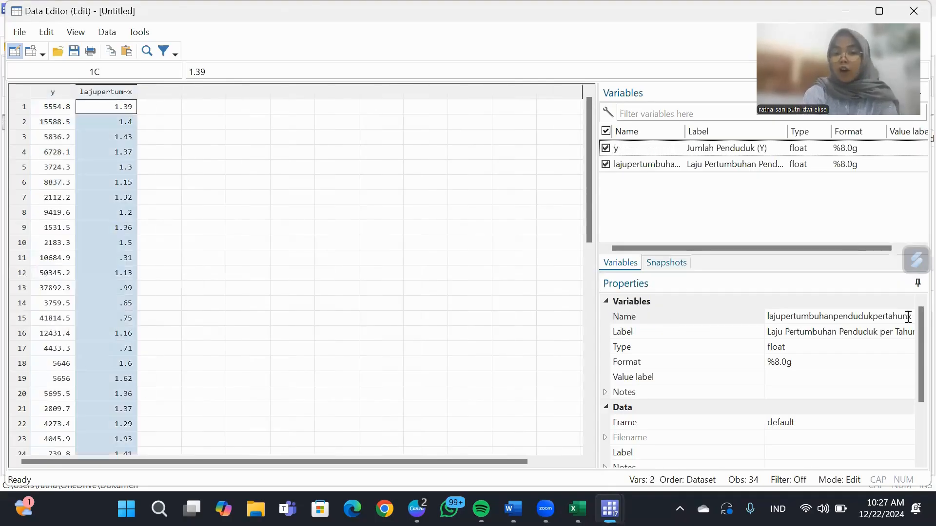
Rename the variable lajupertumbuhanpendudukpertahunx to x.
left_click(909, 320)
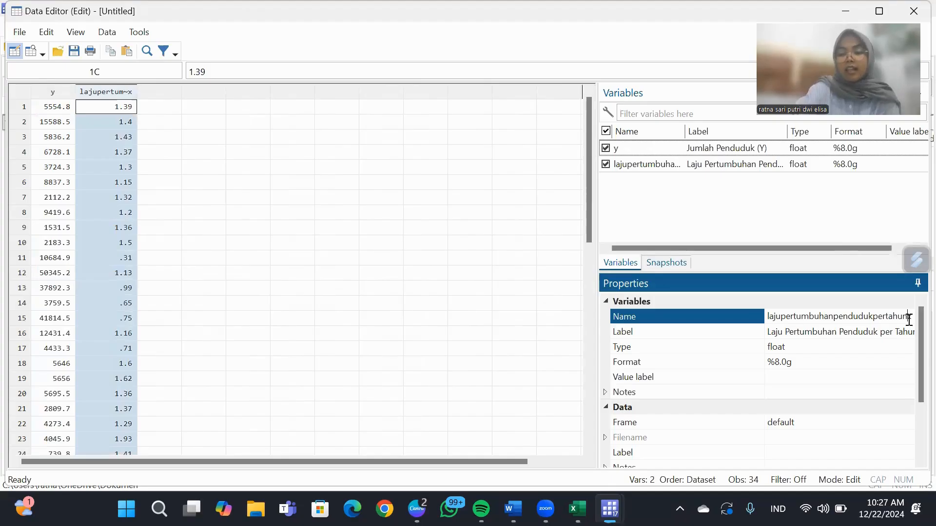
key("BackSpace")
key("BackSpace")
key("BackSpace")
key("BackSpace")
key("BackSpace")
key("BackSpace")
key("BackSpace")
key("BackSpace")
key("BackSpace")
key("BackSpace")
key("BackSpace")
key("BackSpace")
key("BackSpace")
key("BackSpace")
key("BackSpace")
key("BackSpace")
key("BackSpace")
key("BackSpace")
key("BackSpace")
key("BackSpace")
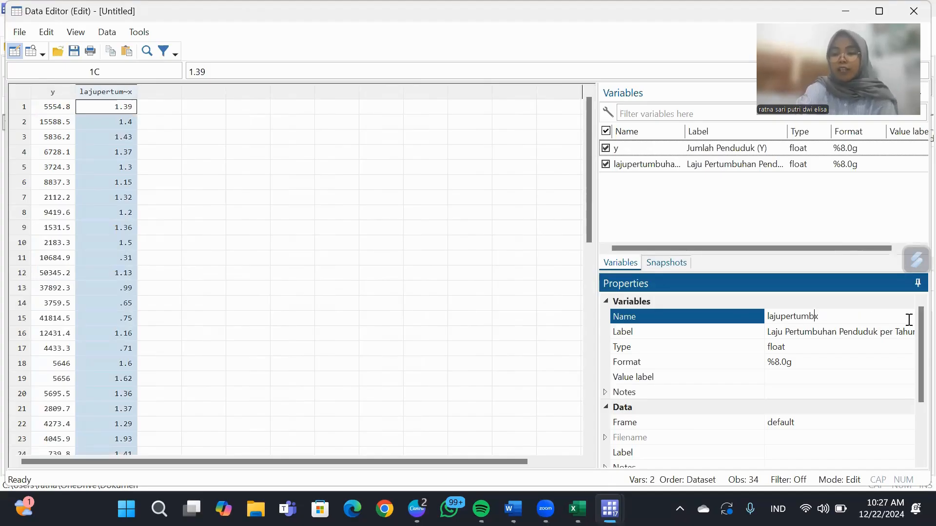
type("x")
key("Return")
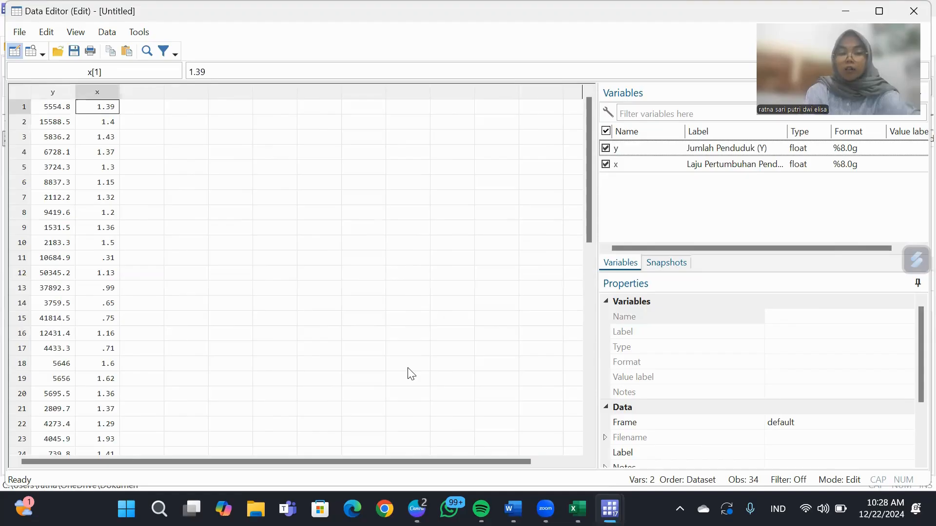
Return to the first Stata main window and run the simple regression command regress y x.
left_click(610, 509)
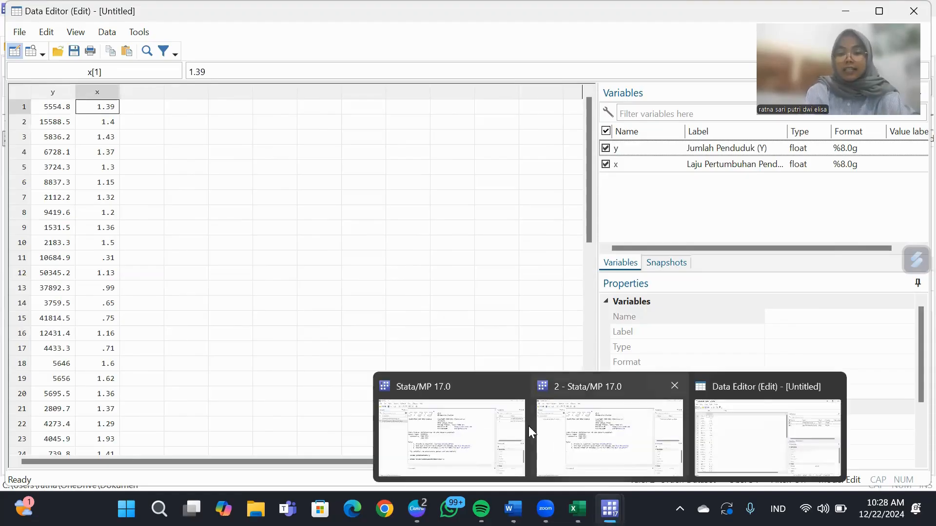
left_click(374, 467)
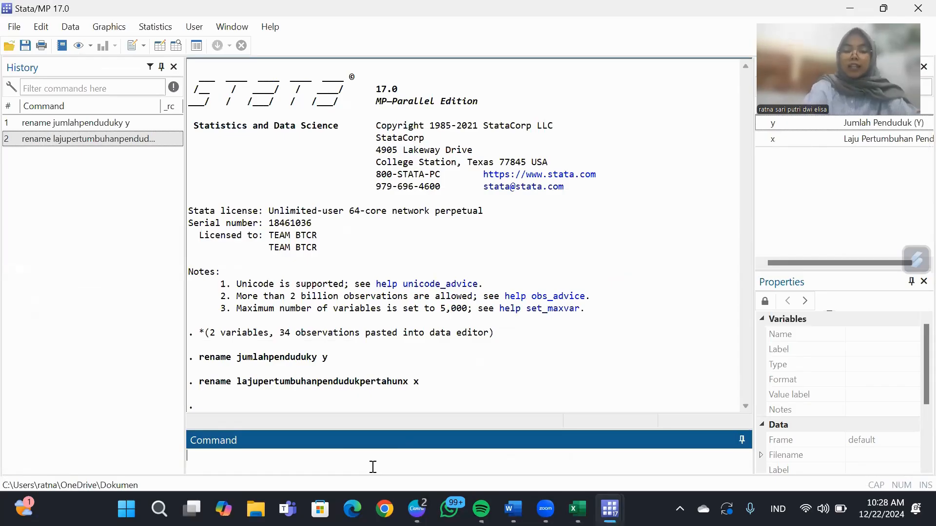
type("regres")
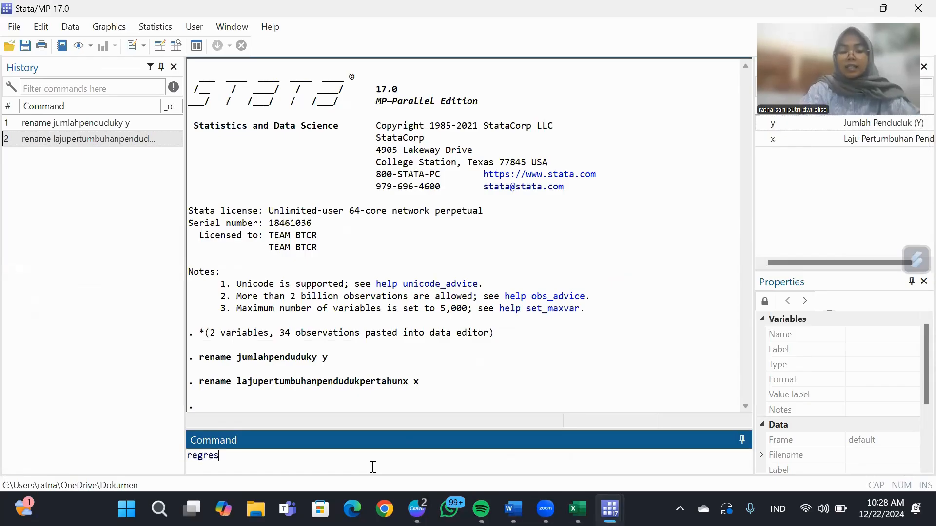
type("s y")
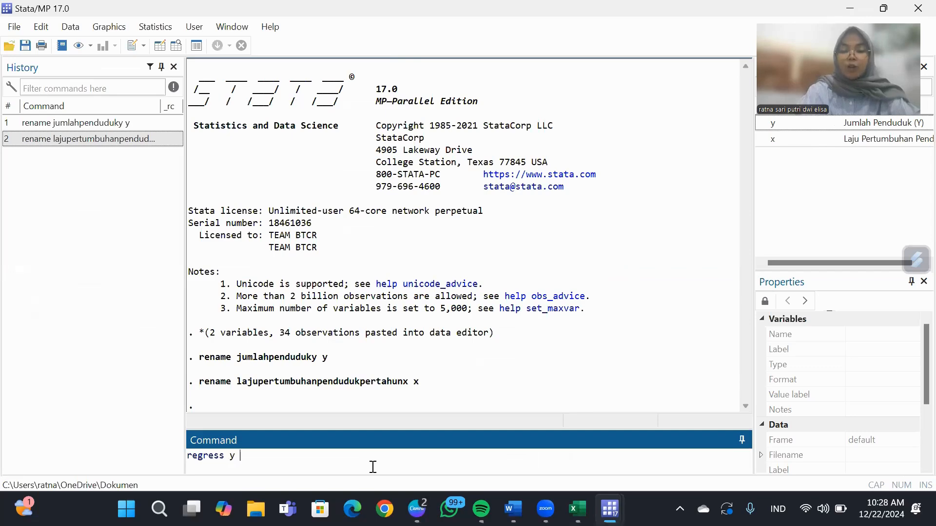
type(" x")
key("Return")
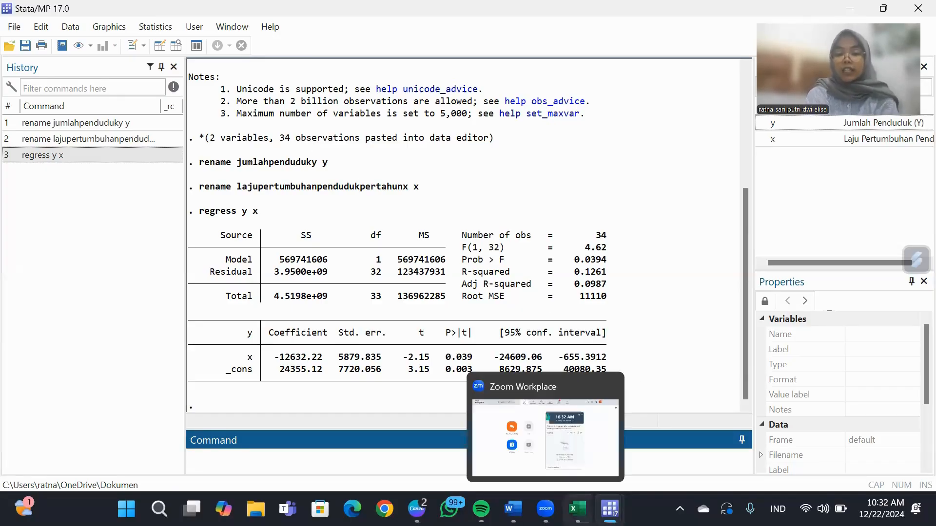
Switch to Excel and copy the Y, X1 and X2 columns with their headers, C2:E36, from the analisis regresi berganda sheet.
left_click(578, 509)
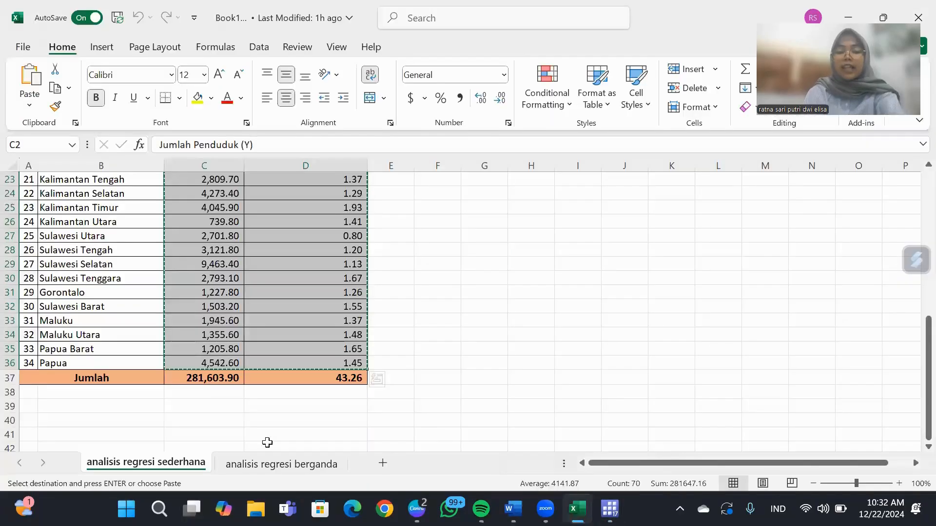
left_click(264, 469)
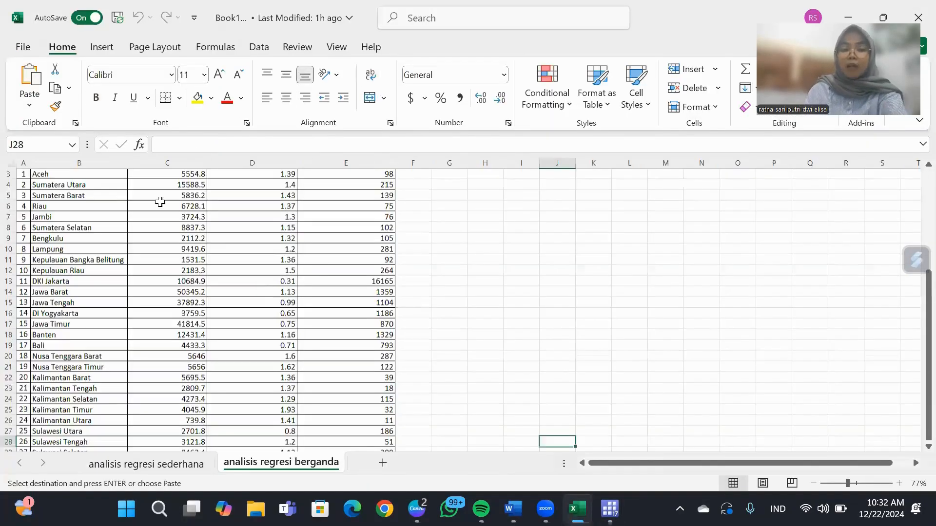
scroll(160, 202, "up", 1)
left_click(160, 202)
key("shift+Right")
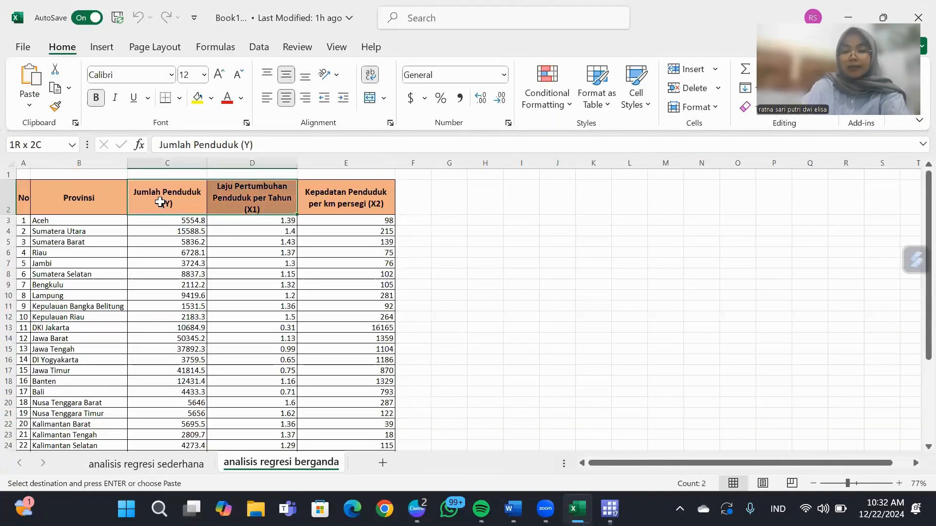
key("shift+Right")
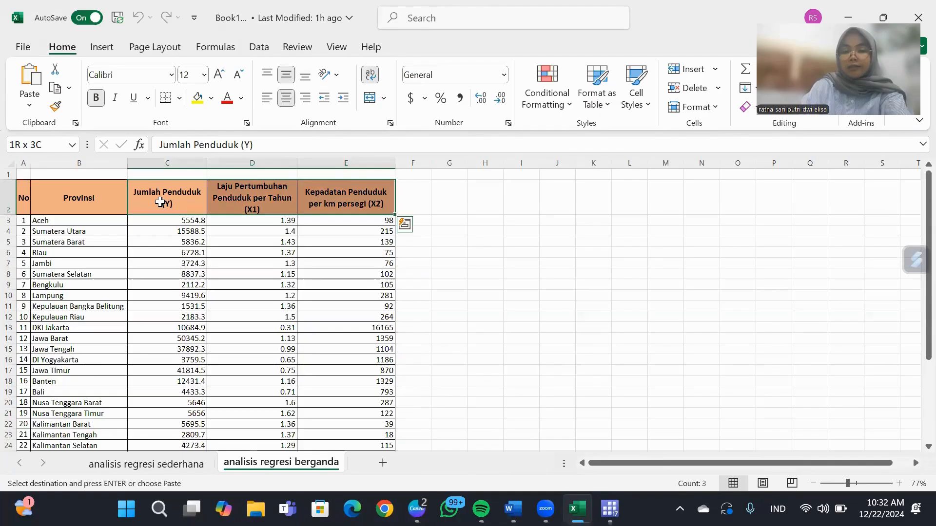
key("ctrl+shift+Down")
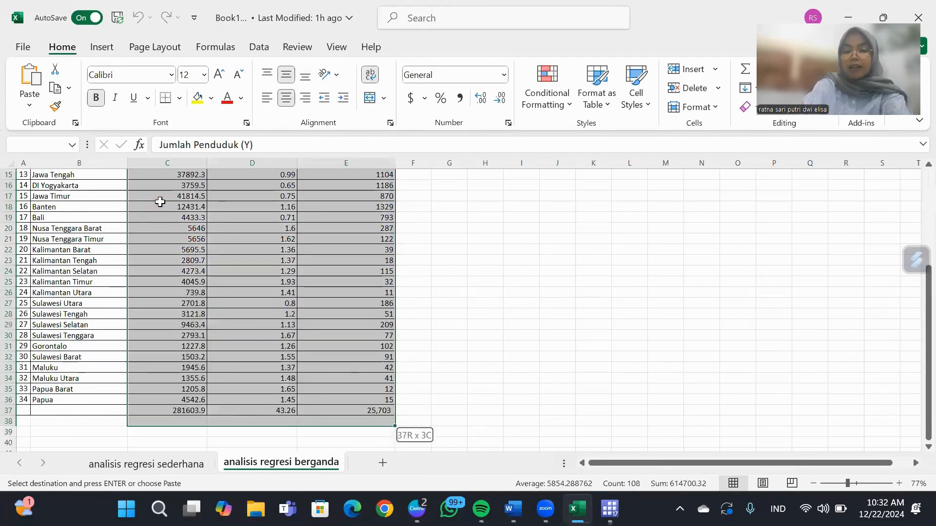
key("ctrl+c")
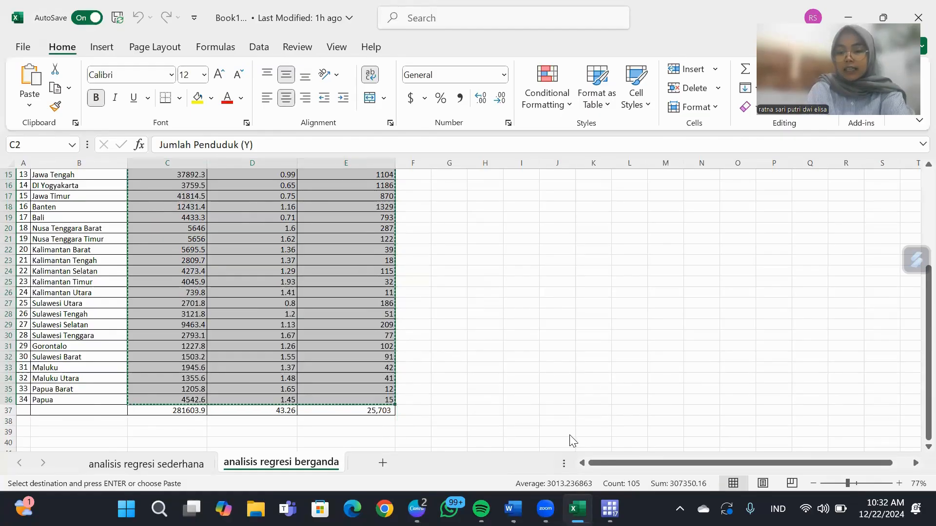
Switch to the second Stata window and paste the three copied columns into its editable Data Editor, using the first row as variable names.
mouse_move(610, 509)
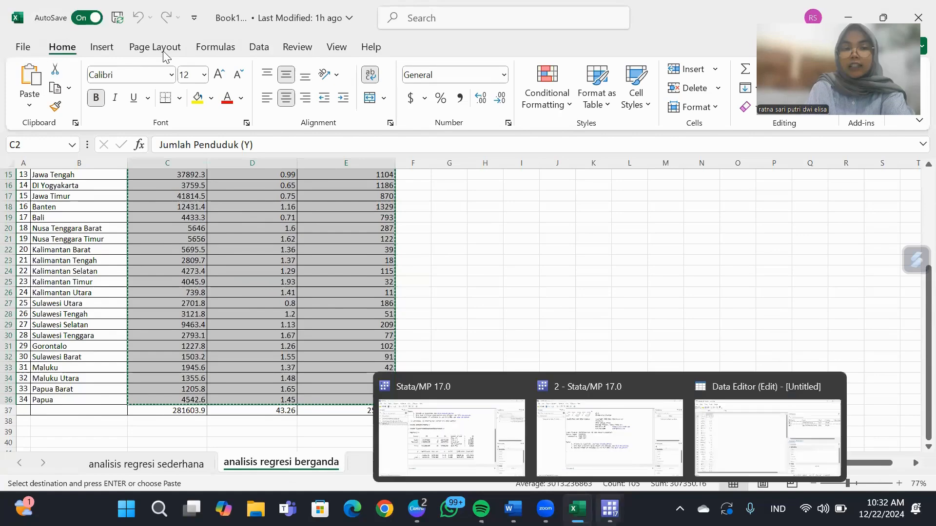
left_click(609, 438)
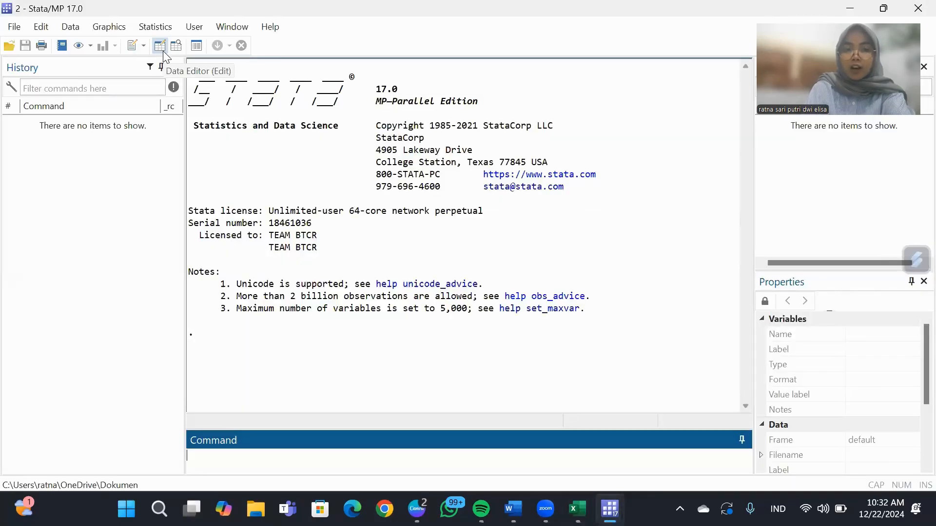
left_click(160, 46)
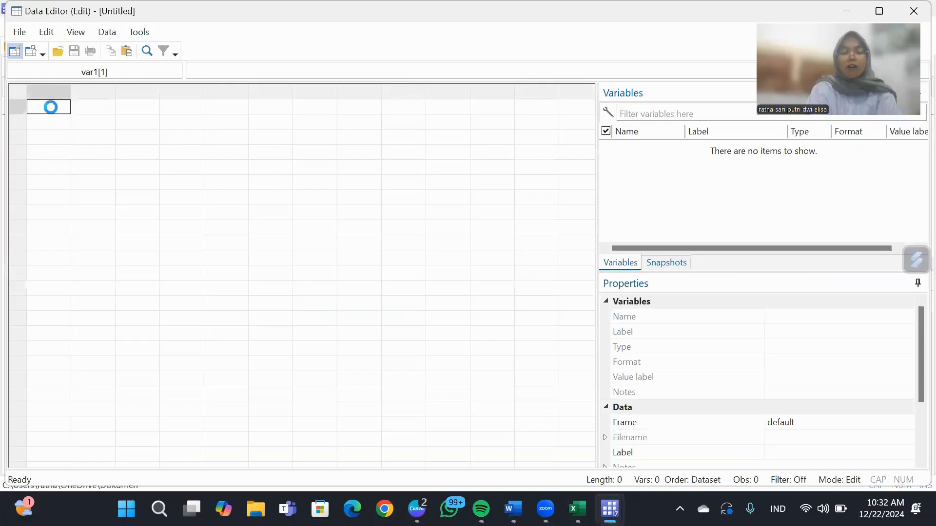
key("ctrl+v")
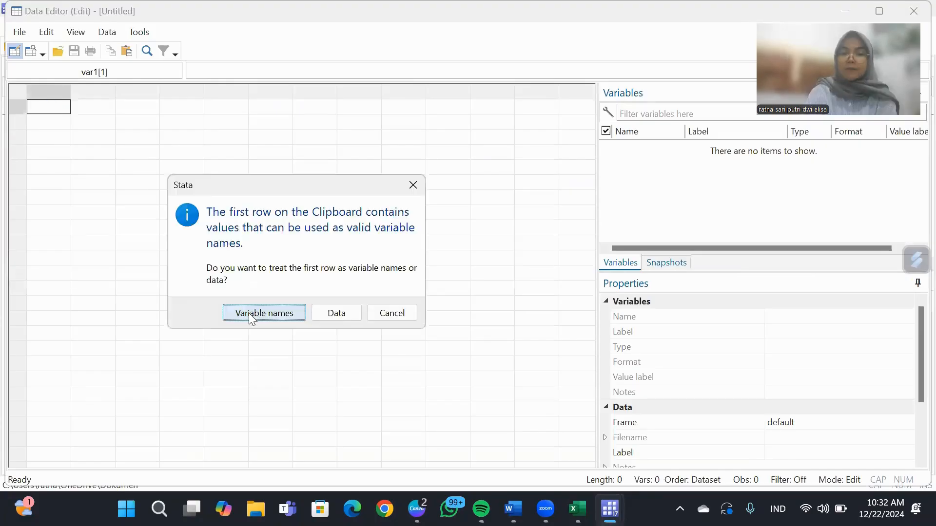
left_click(248, 312)
Shorten the name of the jumlahpenduduky variable to y in the multiple regression dataset.
left_click(81, 90)
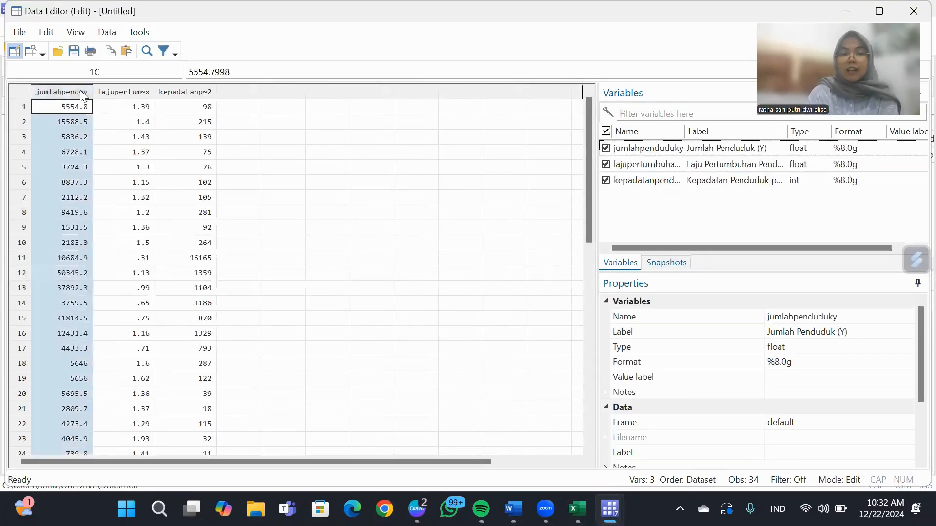
left_click(834, 317)
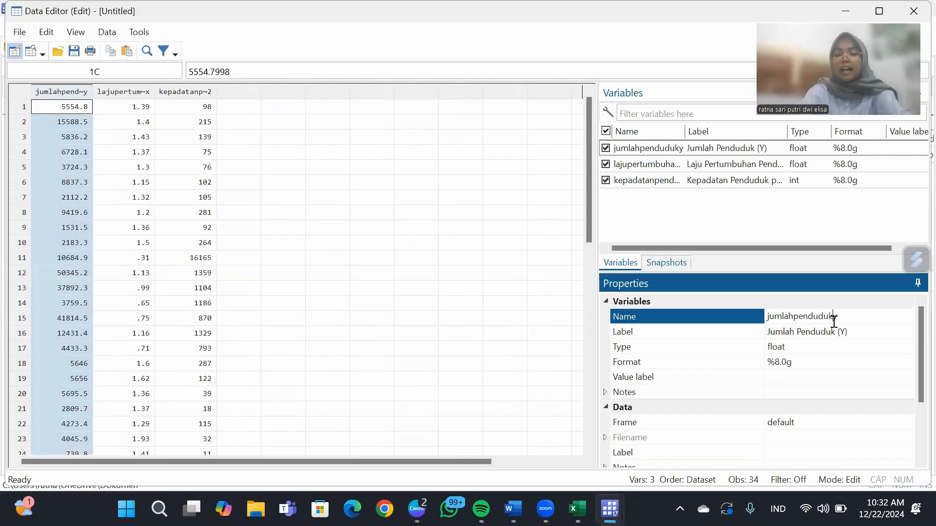
key("BackSpace")
key("BackSpace")
key("BackSpace")
key("BackSpace")
key("BackSpace")
key("BackSpace")
key("BackSpace")
key("BackSpace")
key("BackSpace")
key("BackSpace")
key("BackSpace")
key("BackSpace")
key("BackSpace")
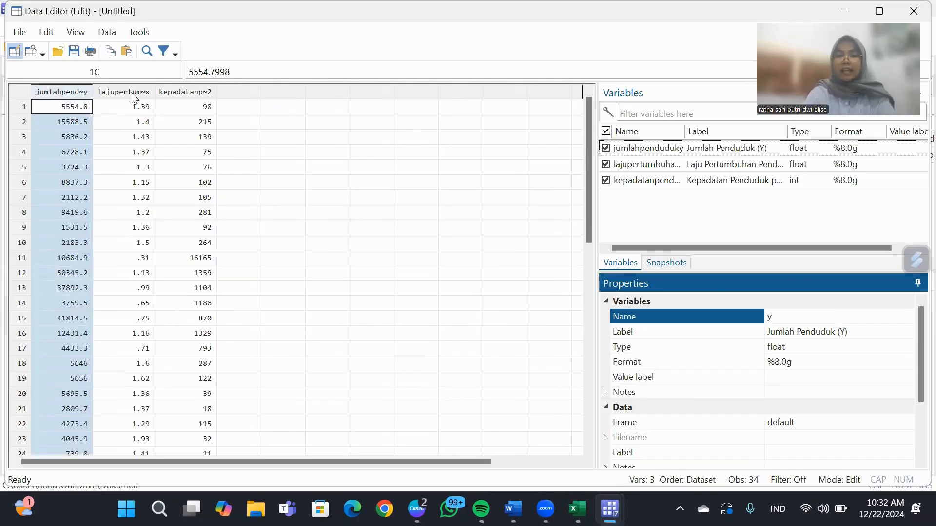
Rename the population growth rate variable lajupertumbuhanpendudukpertahunx to x in the multiple regression dataset.
left_click(131, 92)
left_click(792, 168)
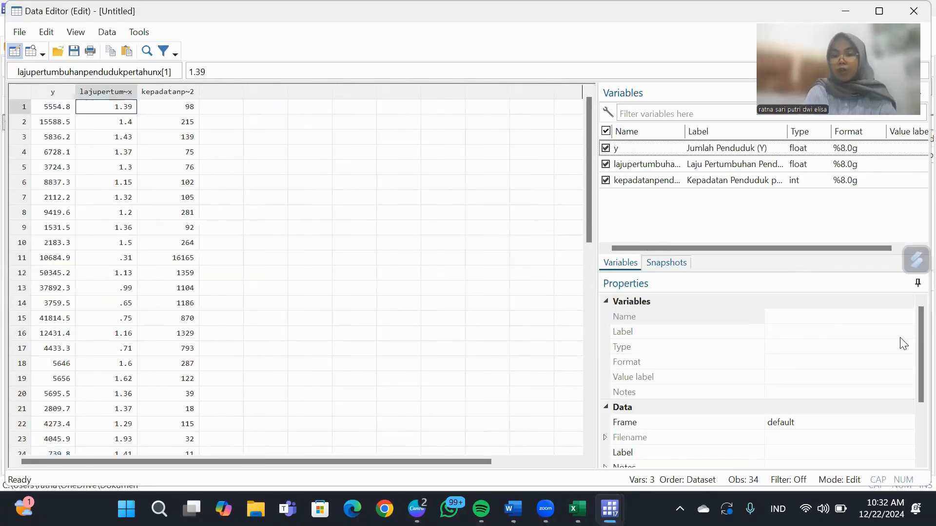
left_click(908, 318)
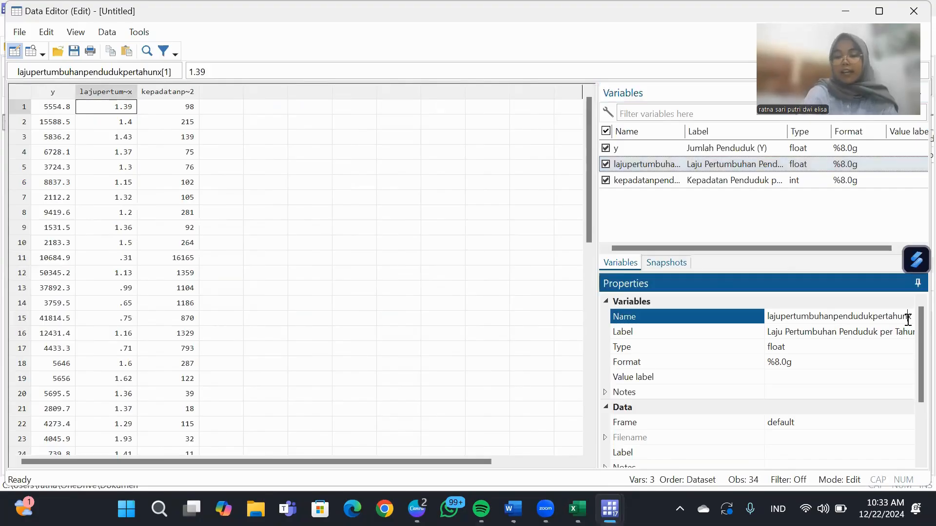
key("BackSpace")
key("BackSpace")
key("BackSpace")
key("BackSpace")
key("BackSpace")
key("BackSpace")
key("BackSpace")
key("BackSpace")
key("BackSpace")
key("BackSpace")
key("BackSpace")
key("BackSpace")
key("BackSpace")
key("BackSpace")
key("BackSpace")
key("BackSpace")
key("BackSpace")
key("BackSpace")
key("BackSpace")
key("BackSpace")
type("x")
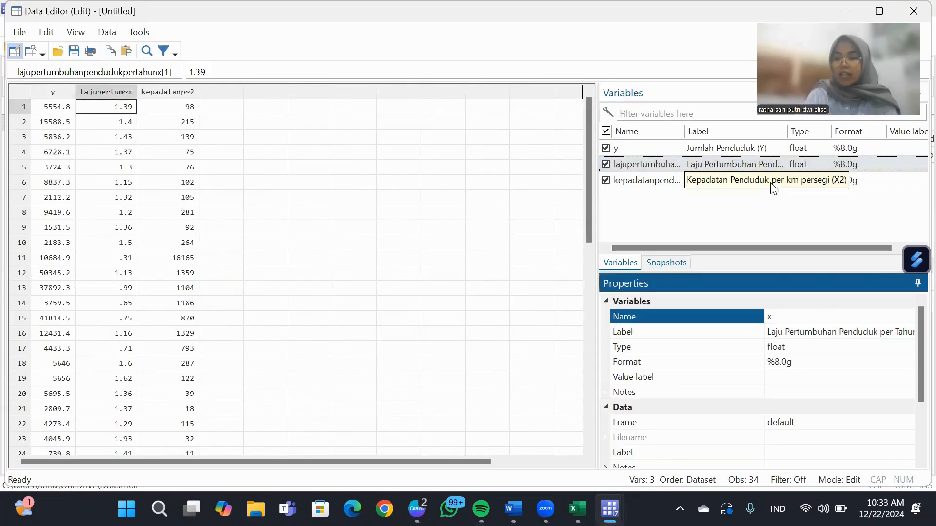
Rename the population density variable kepadatanpendudukperkmpersegix2 to x2.
left_click(733, 180)
left_click(903, 317)
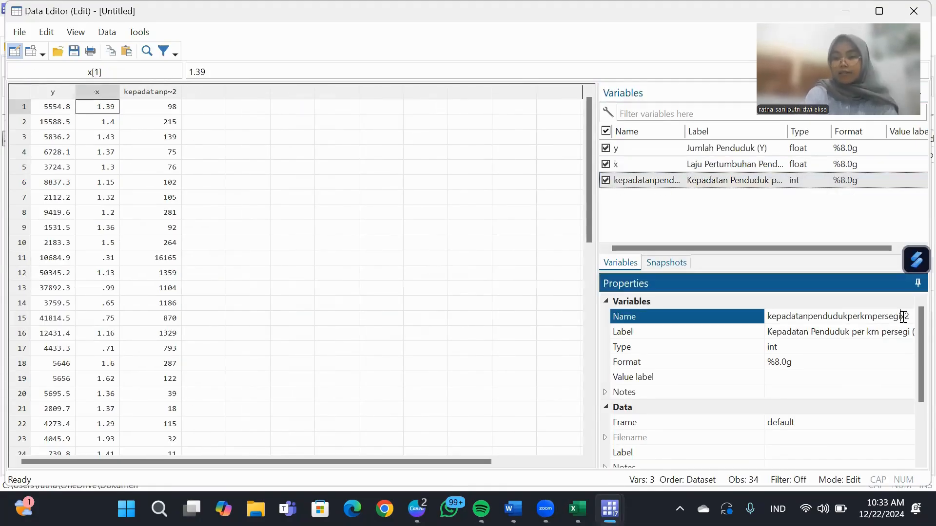
key("BackSpace")
key("BackSpace")
key("BackSpace")
key("BackSpace")
key("BackSpace")
key("BackSpace")
key("BackSpace")
key("BackSpace")
key("BackSpace")
key("BackSpace")
key("BackSpace")
key("BackSpace")
key("BackSpace")
key("BackSpace")
key("BackSpace")
key("BackSpace")
key("BackSpace")
key("BackSpace")
key("BackSpace")
key("BackSpace")
key("BackSpace")
key("BackSpace")
key("BackSpace")
key("BackSpace")
key("BackSpace")
key("BackSpace")
key("BackSpace")
key("BackSpace")
key("BackSpace")
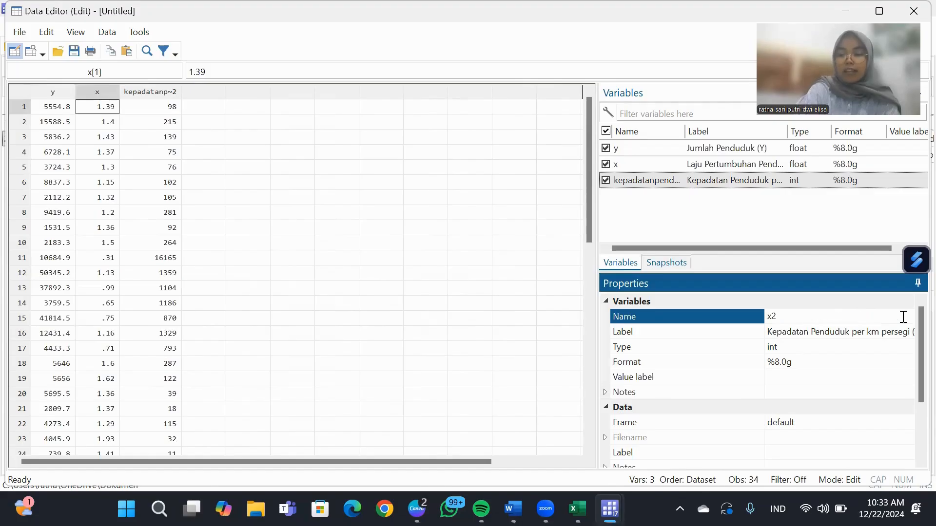
key("Return")
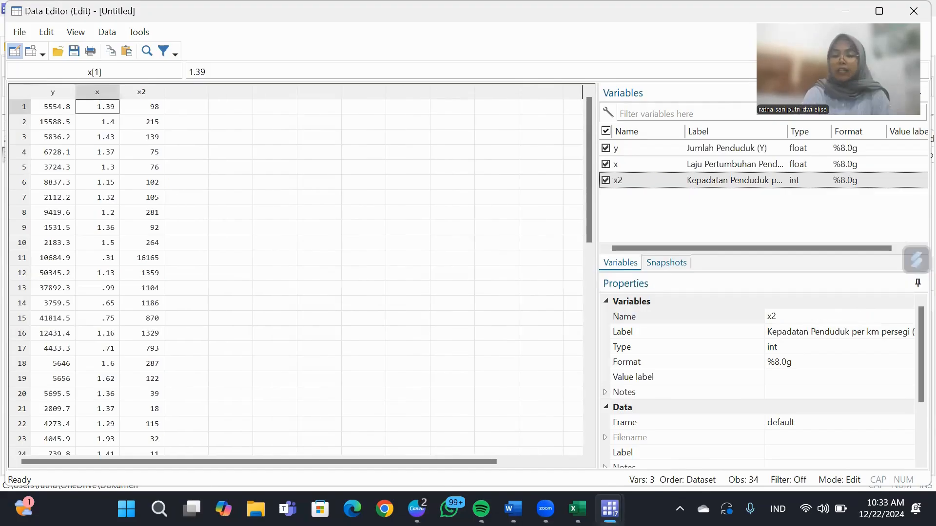
Return to the second Stata main window and run the multiple regression command regress y x x2.
mouse_move(609, 509)
left_click(552, 456)
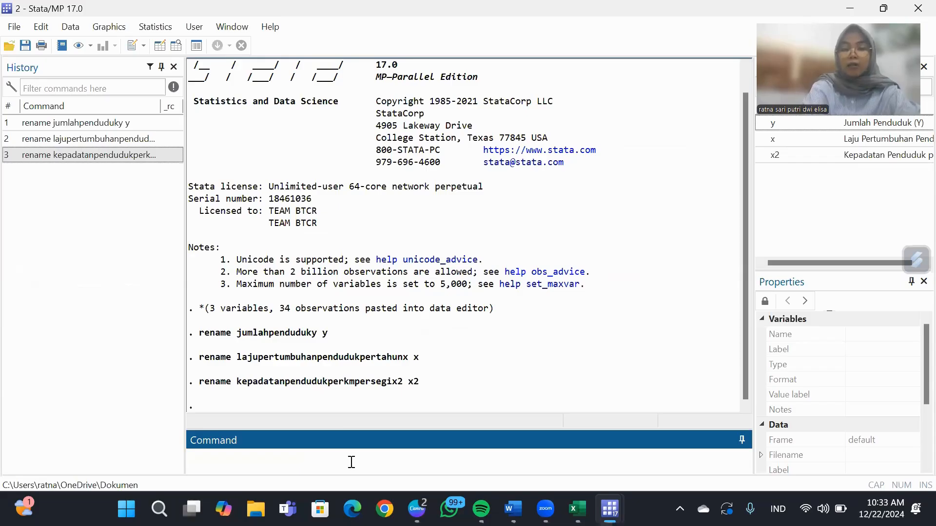
type("egr")
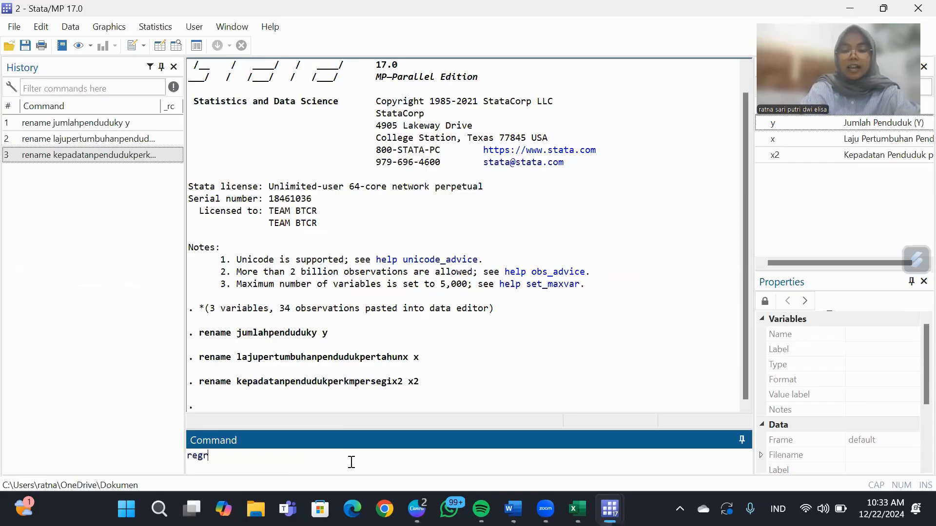
type("ee")
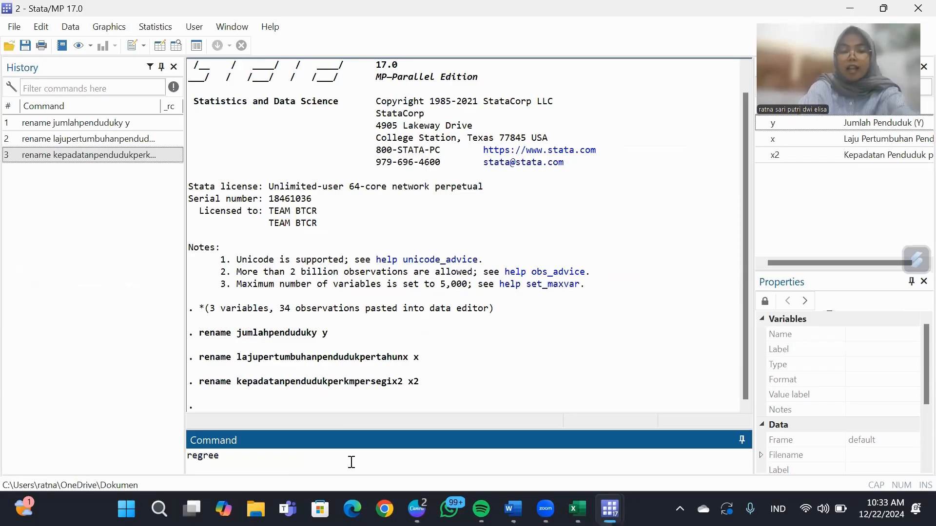
key("BackSpace")
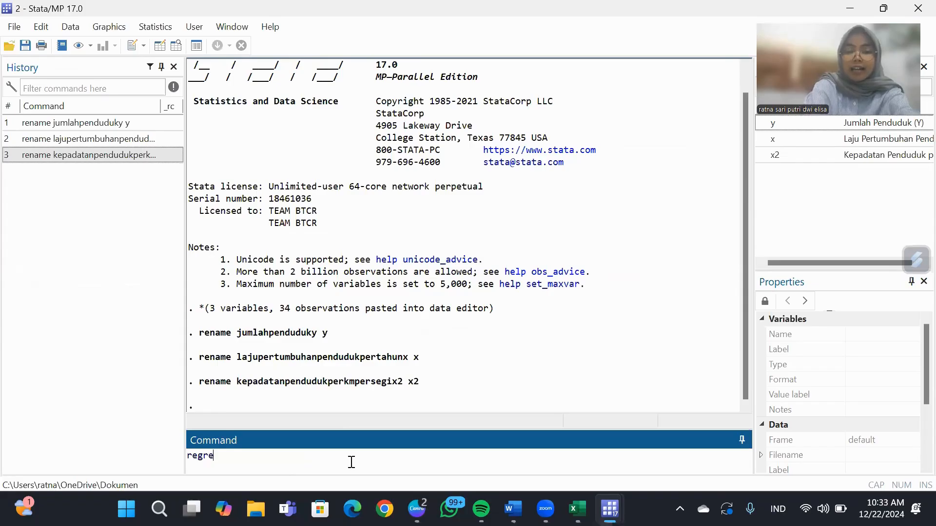
type("ss")
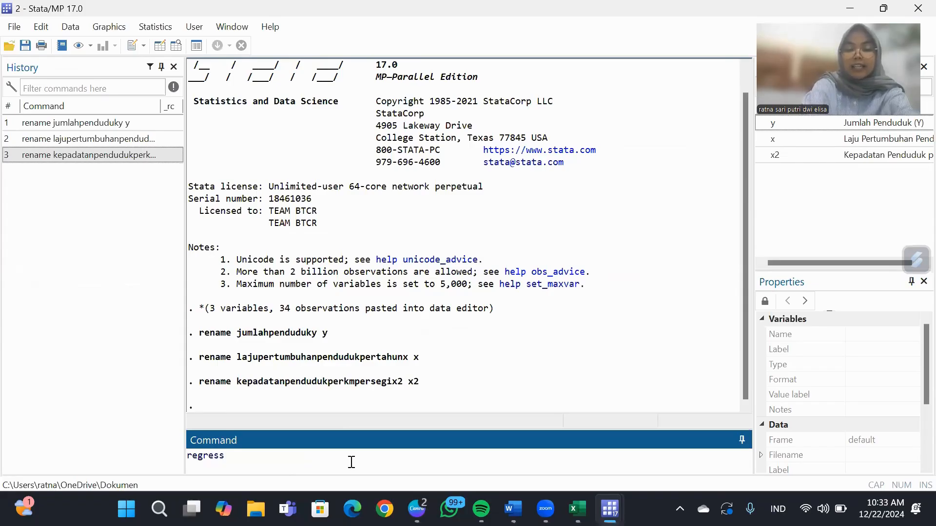
type(" y")
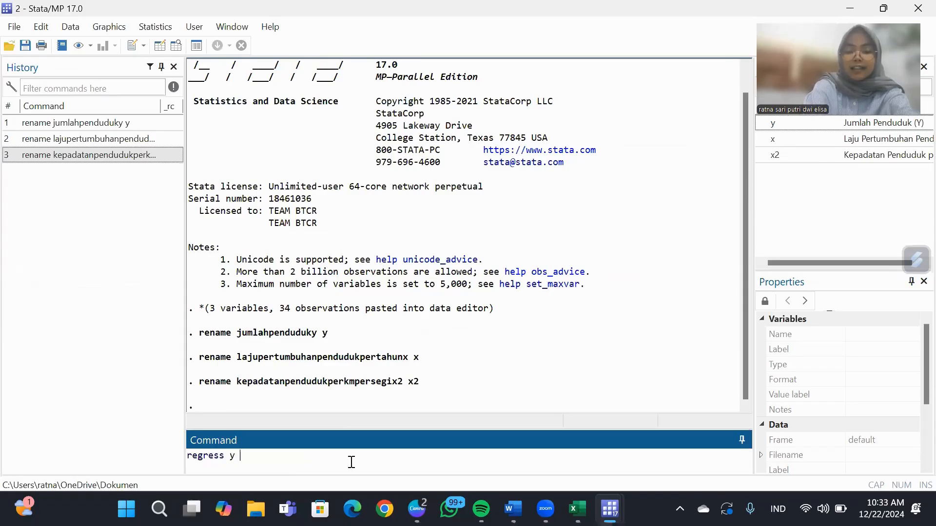
type(" x x2")
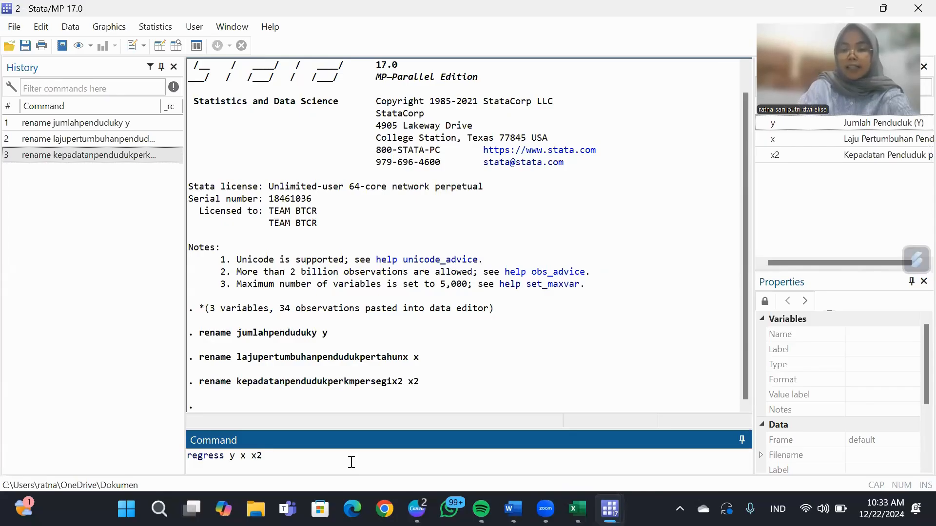
key("Return")
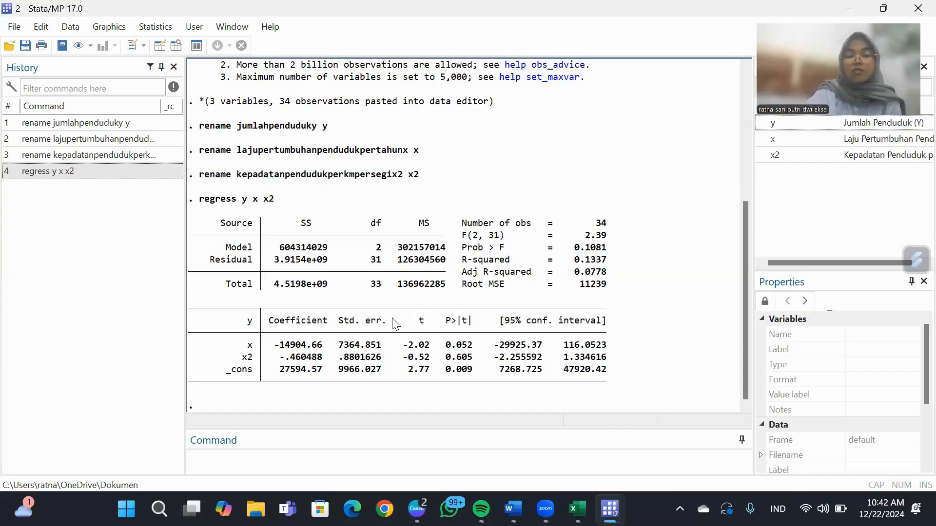
Run the skewness and kurtosis normality test on all three variables with the command sktest y x x2.
left_click(398, 458)
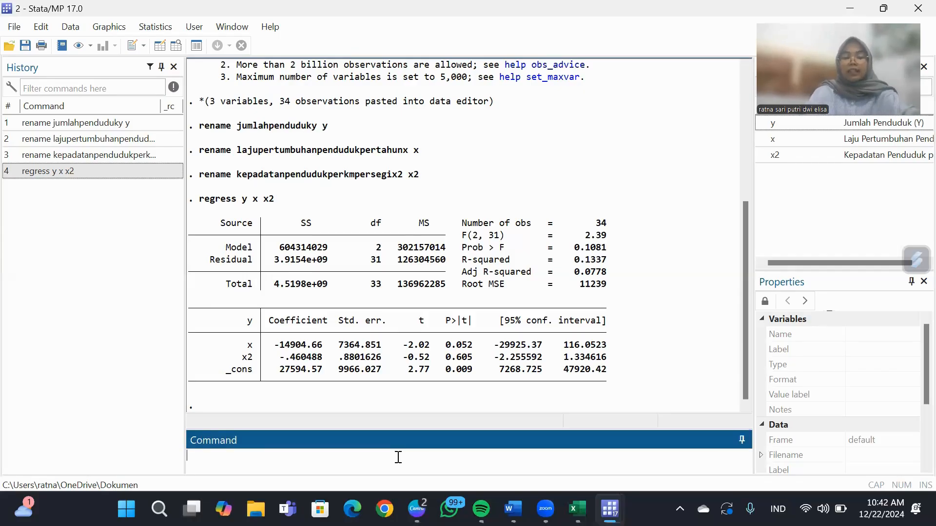
type("sk")
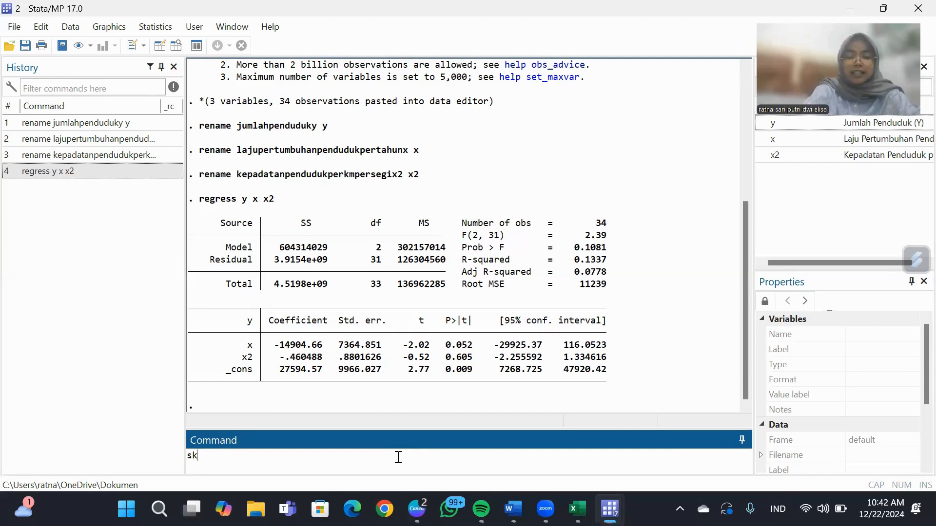
type("test ")
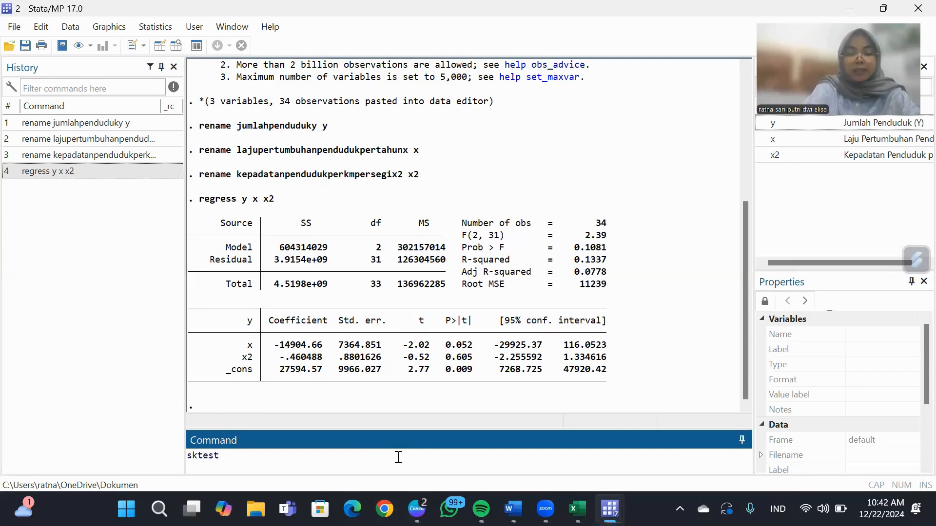
type("y")
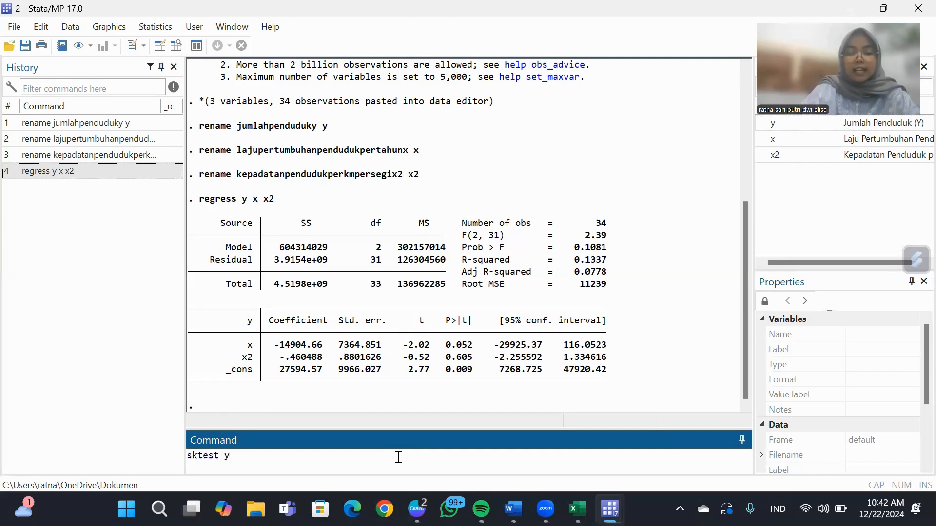
type(" x x2")
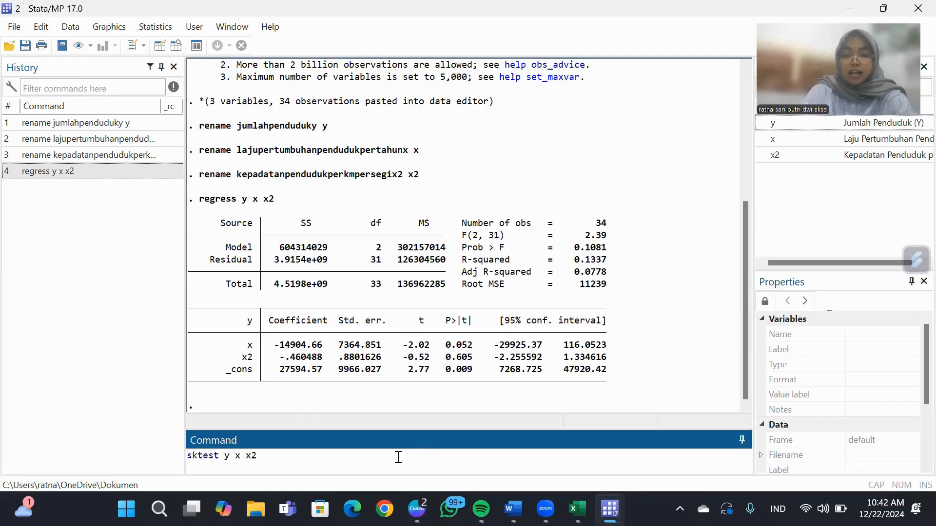
key("Return")
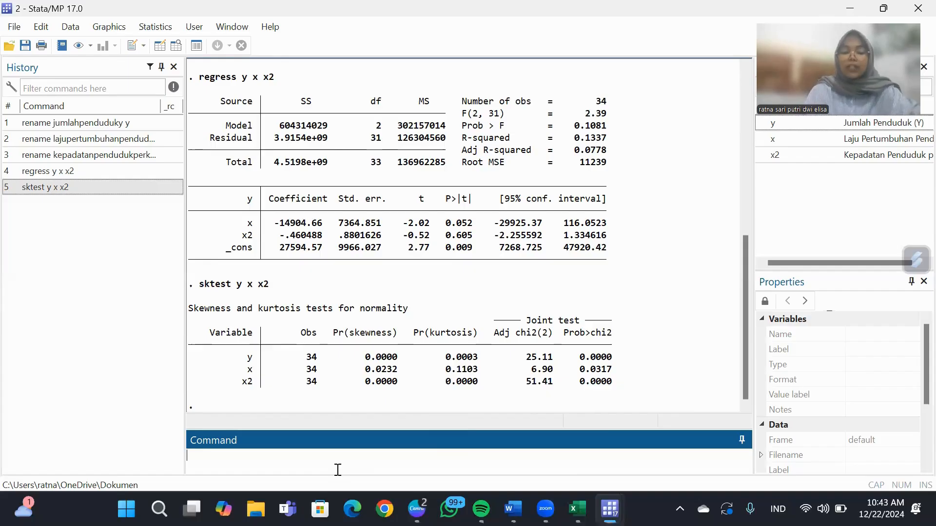
Check the regression for multicollinearity by running the vif command.
key("Caps_Lock")
type("V")
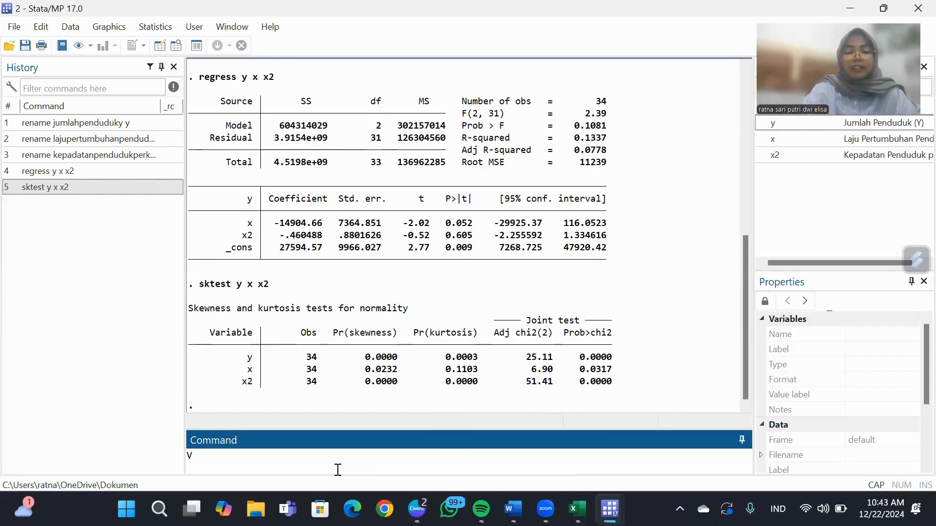
key("BackSpace")
key("Caps_Lock")
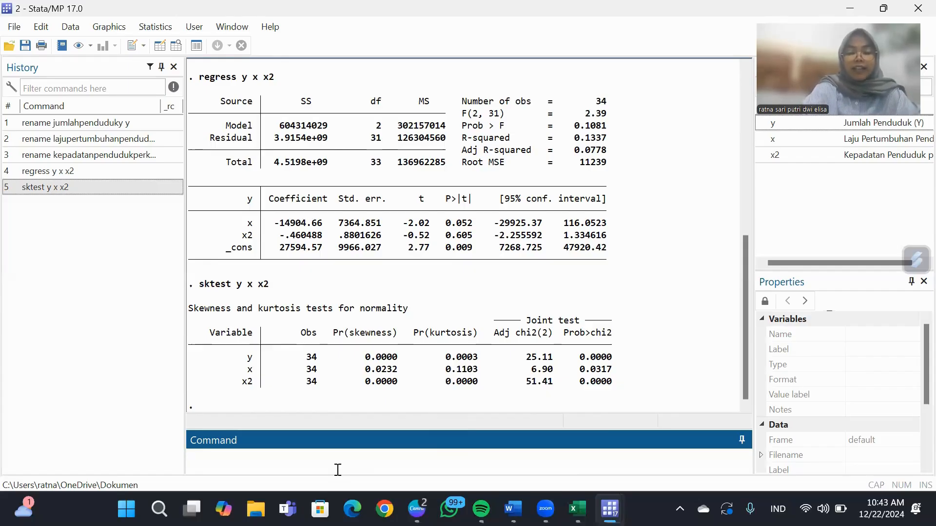
type("vif")
key("Return")
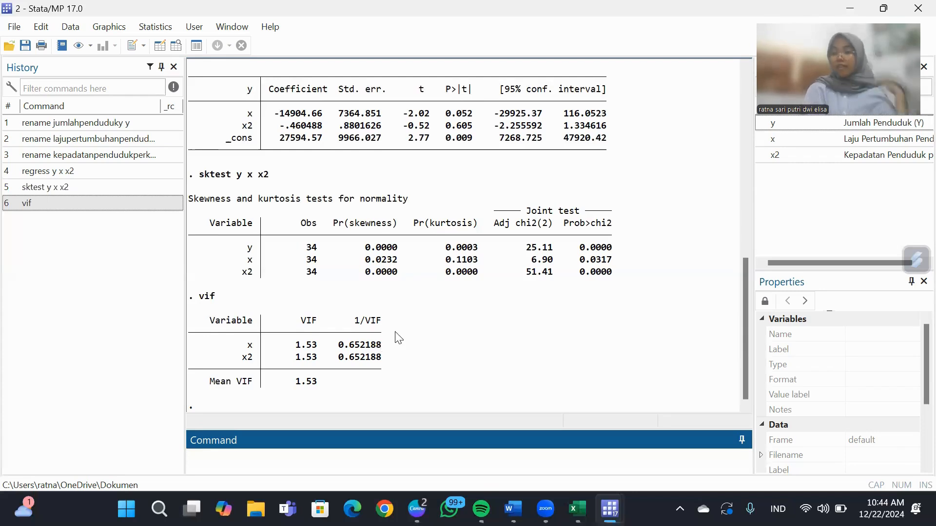
left_click(396, 332)
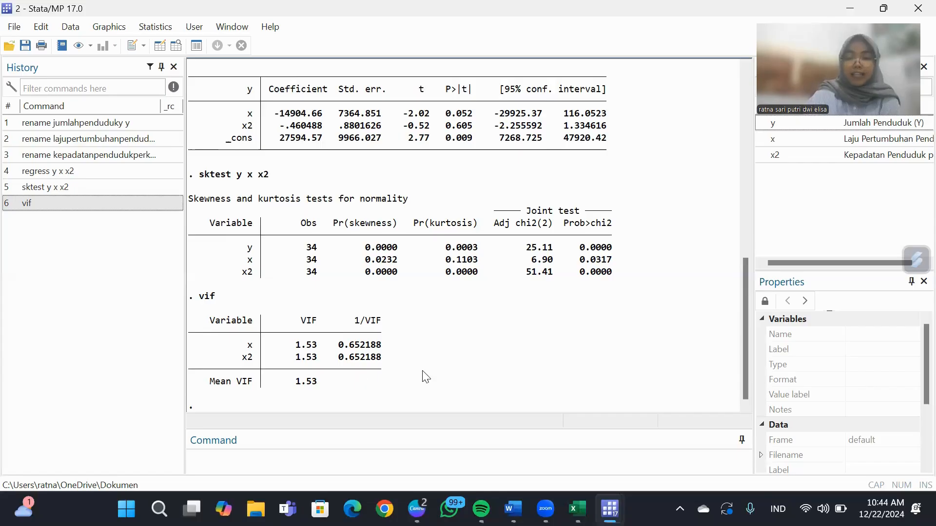
Test the regression for heteroskedasticity by running the hettest command.
left_click(316, 465)
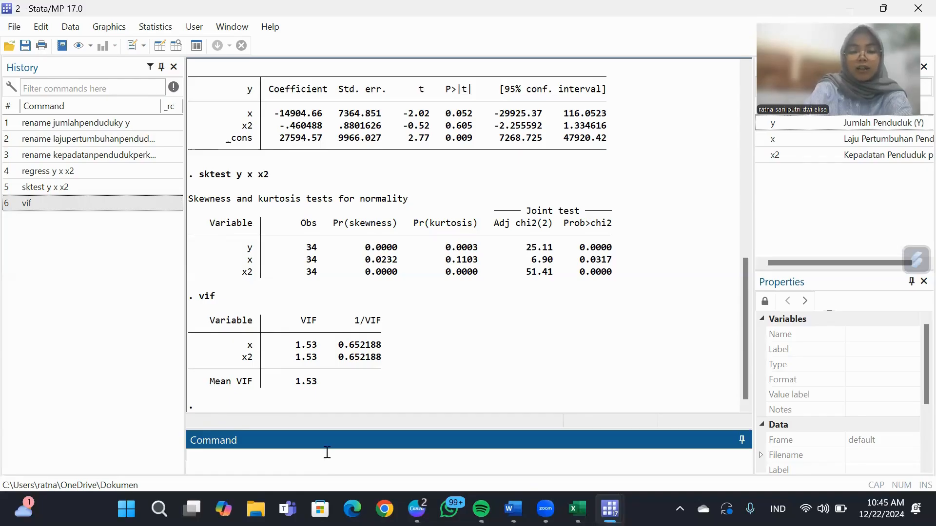
type("hettes")
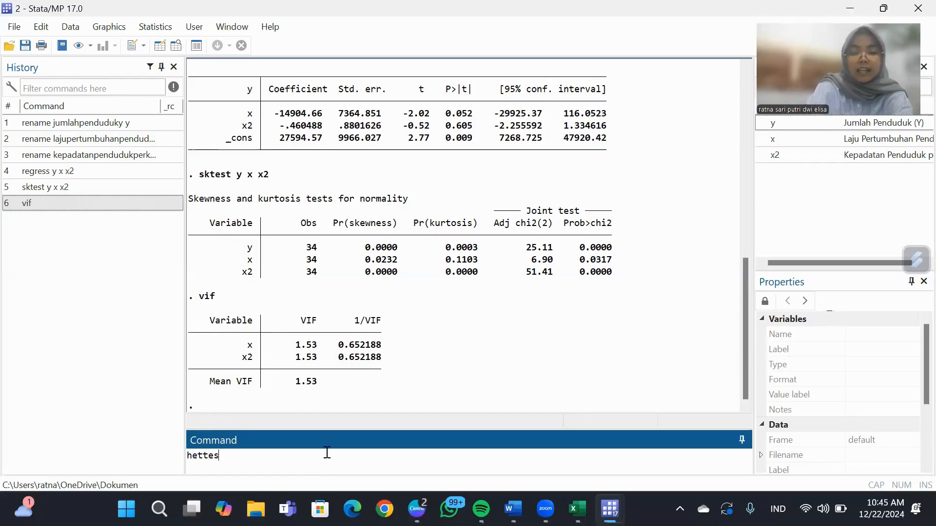
type("t")
key("Return")
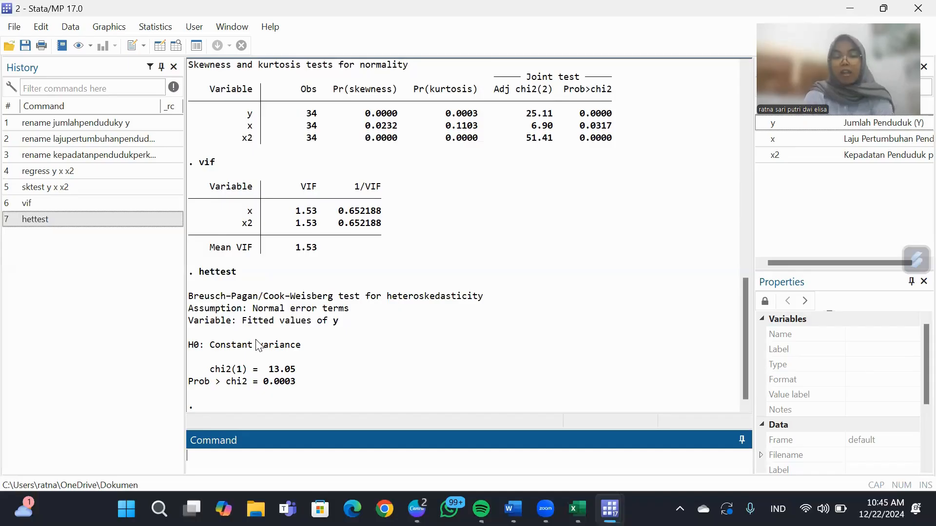
left_click(366, 340)
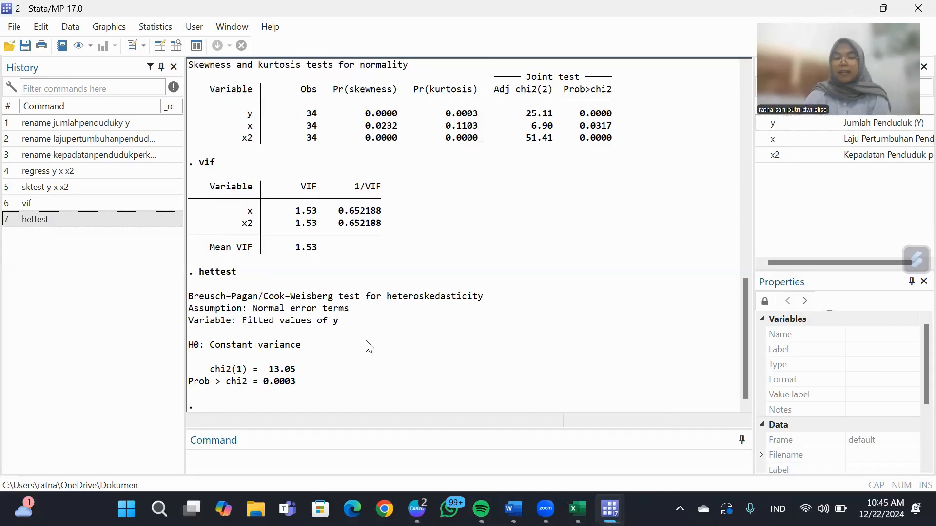